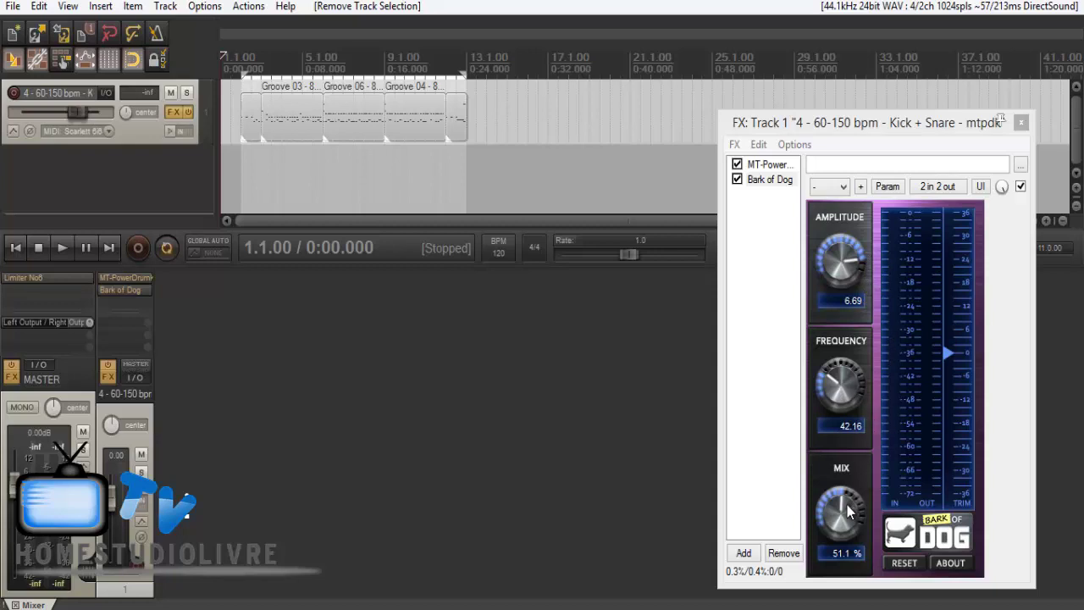
Step: Set the Bark of Dog mix to 51.4 % and audition the MT-PowerDrumKit groove with Bark of Dog bypassed
drag(850, 508, 834, 439)
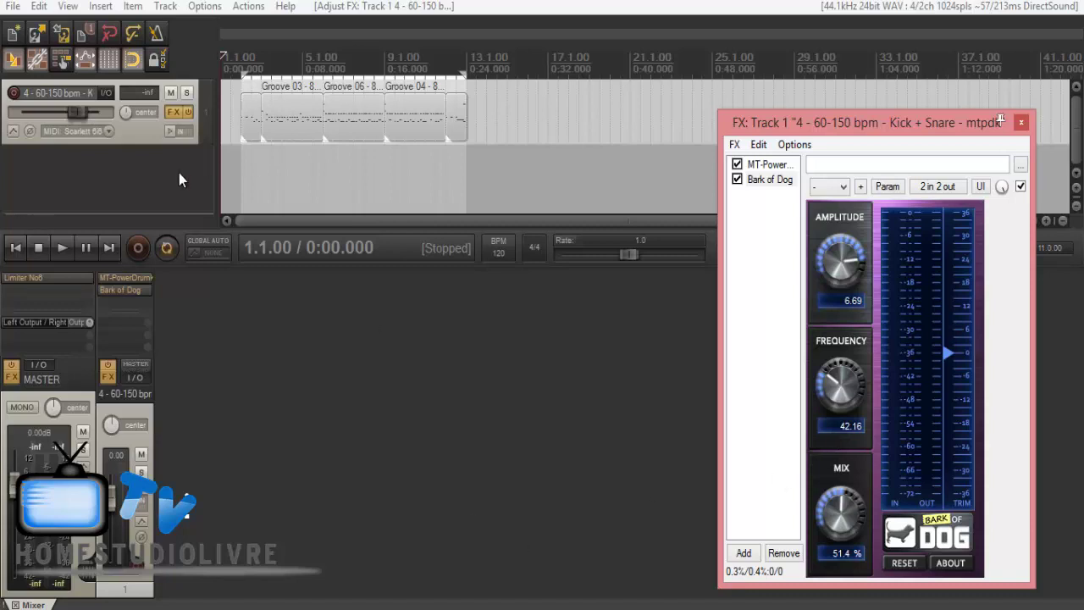
click(767, 165)
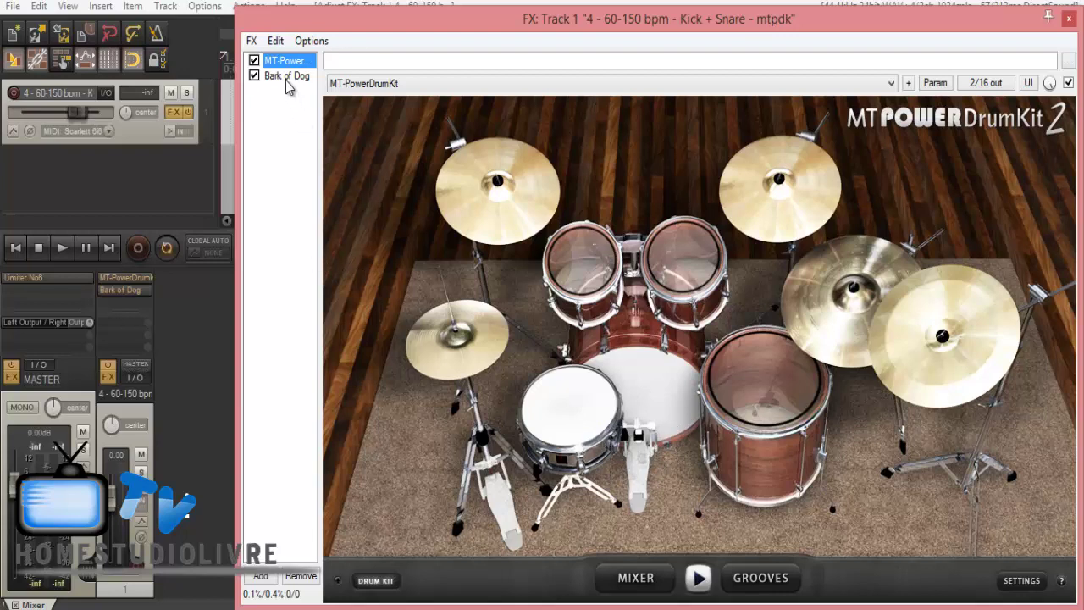
click(254, 76)
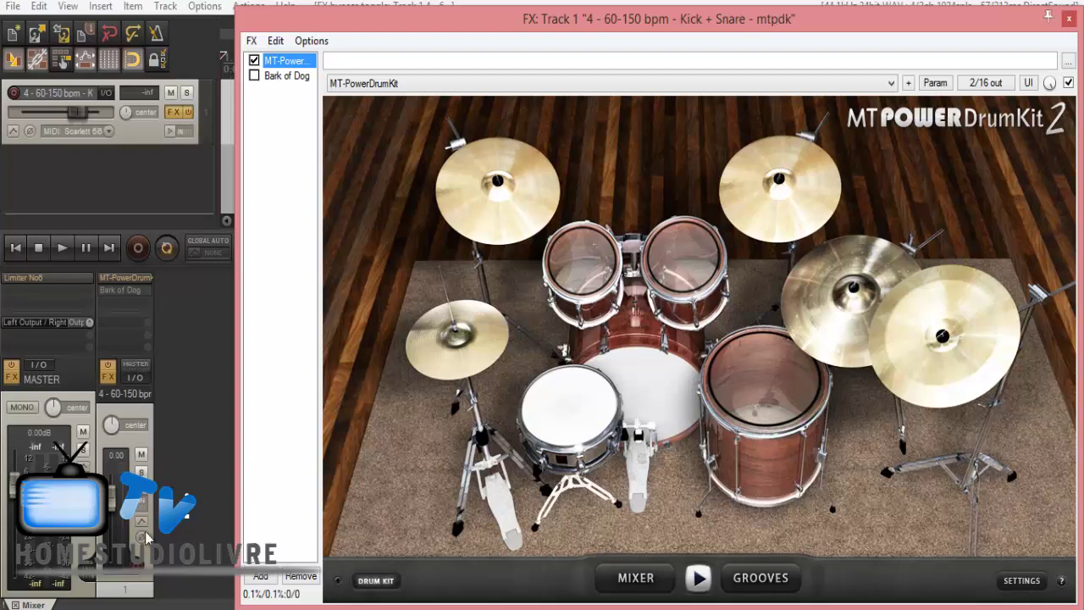
click(61, 247)
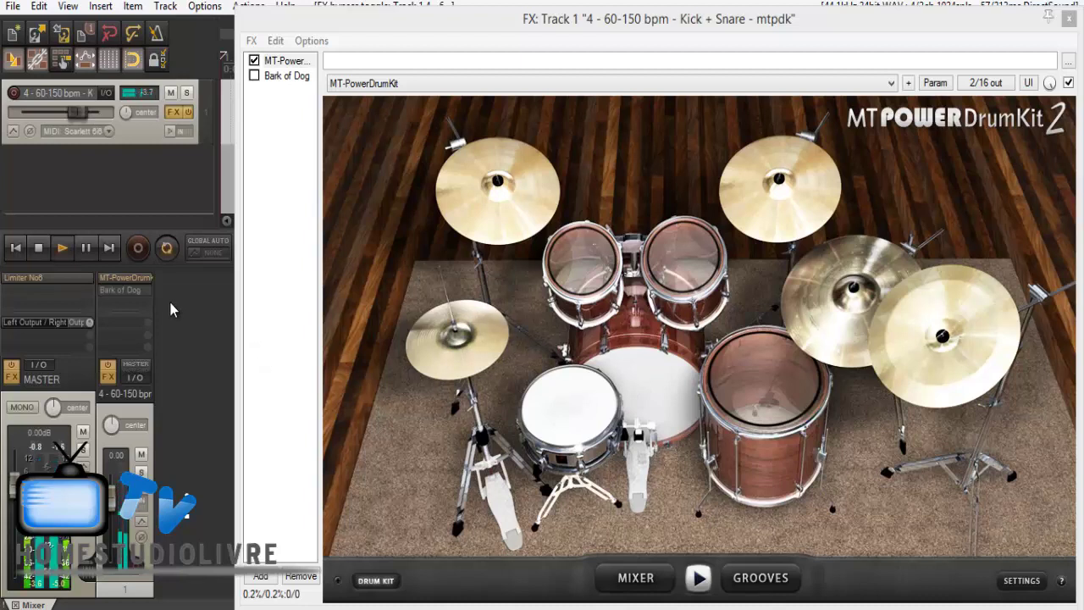
click(41, 247)
Step: Play the groove, re-enable Bark of Dog and lower its mix to 42.8 %
click(277, 76)
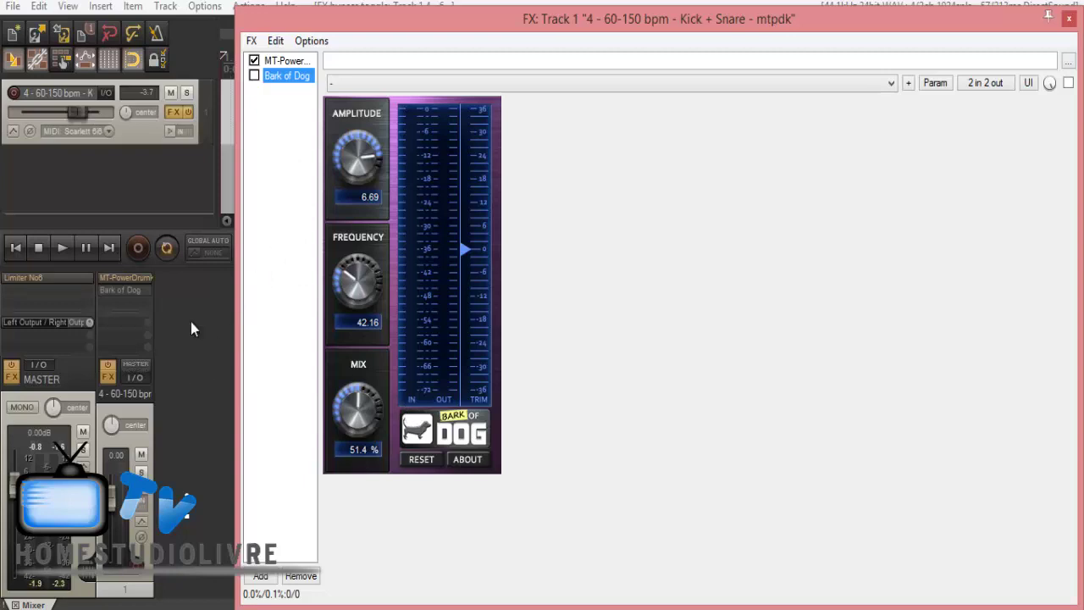
click(59, 246)
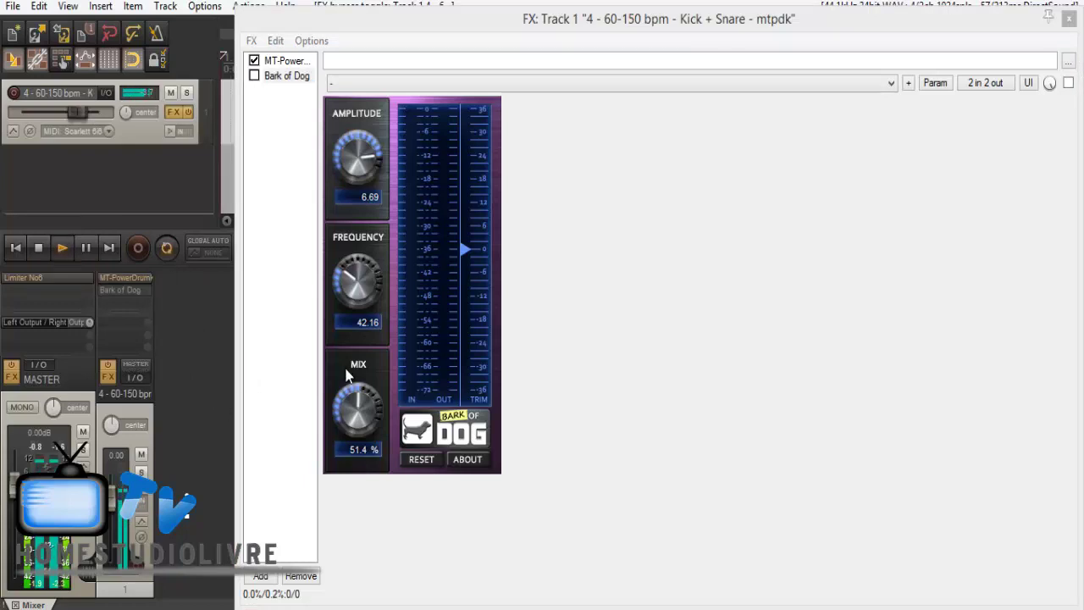
click(254, 76)
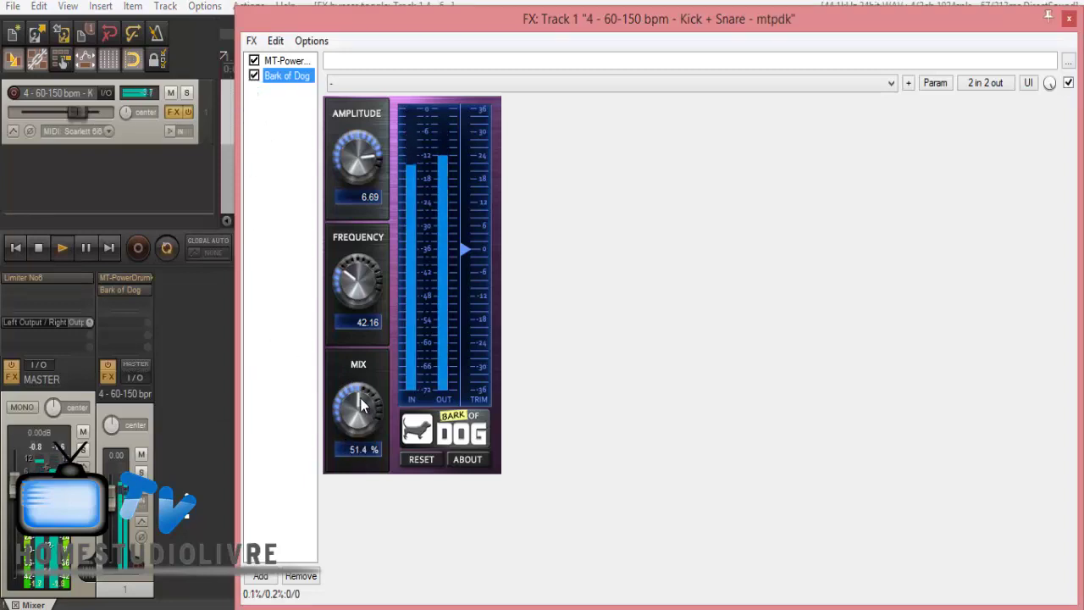
drag(359, 398, 363, 423)
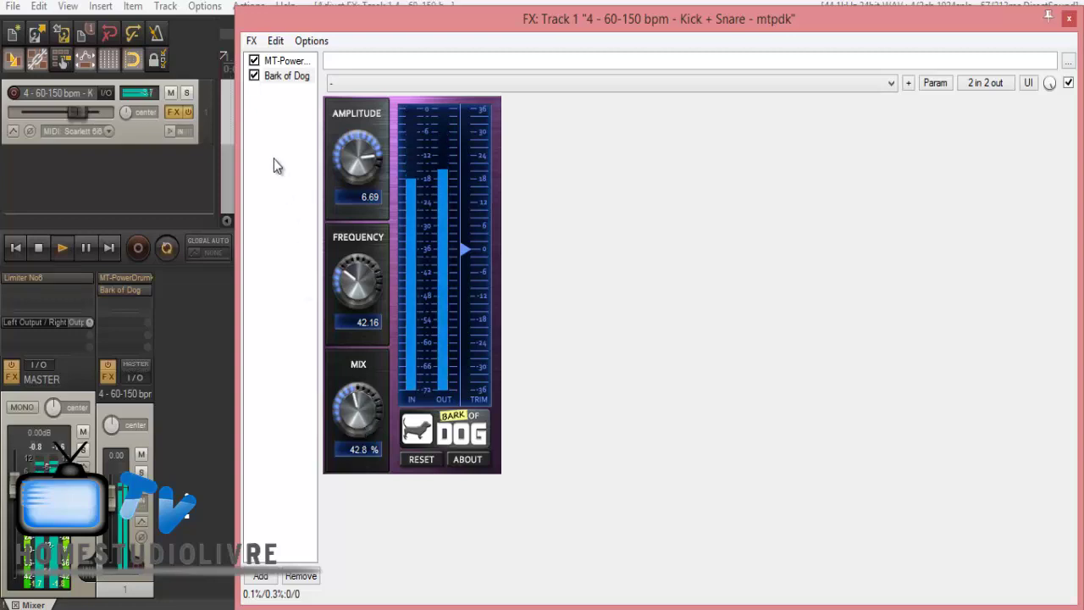
Step: Compare the playing drums with and without Bark of Dog by bypassing and re-enabling it twice
click(254, 75)
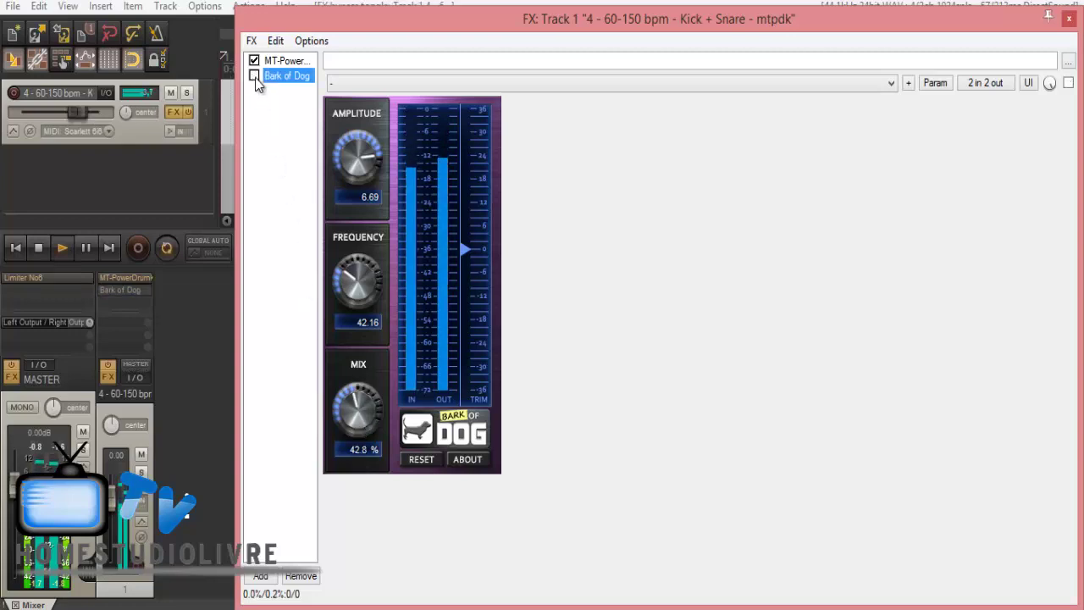
click(254, 75)
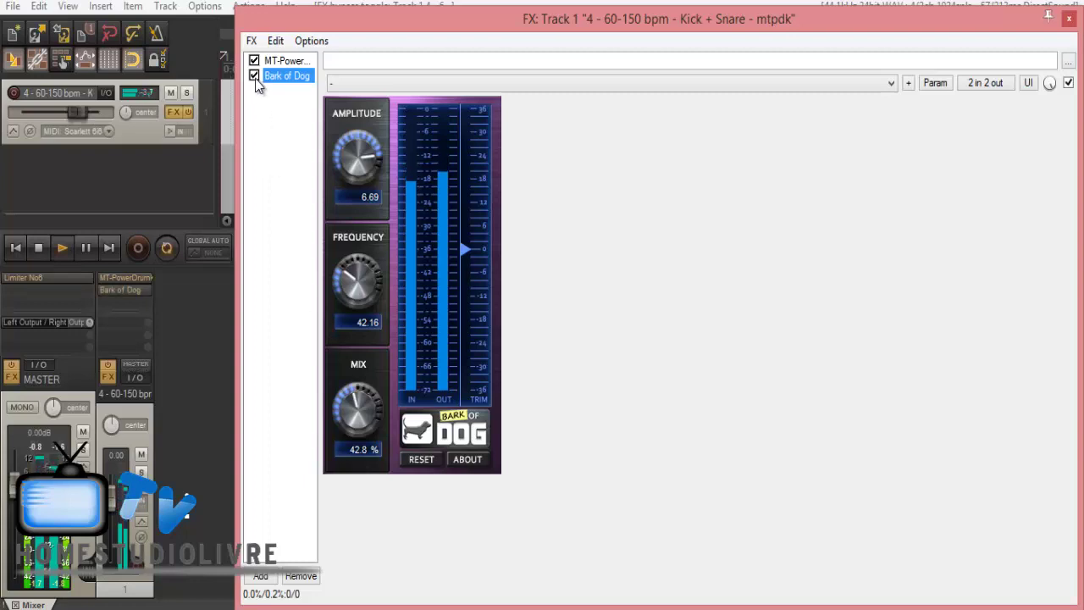
click(255, 76)
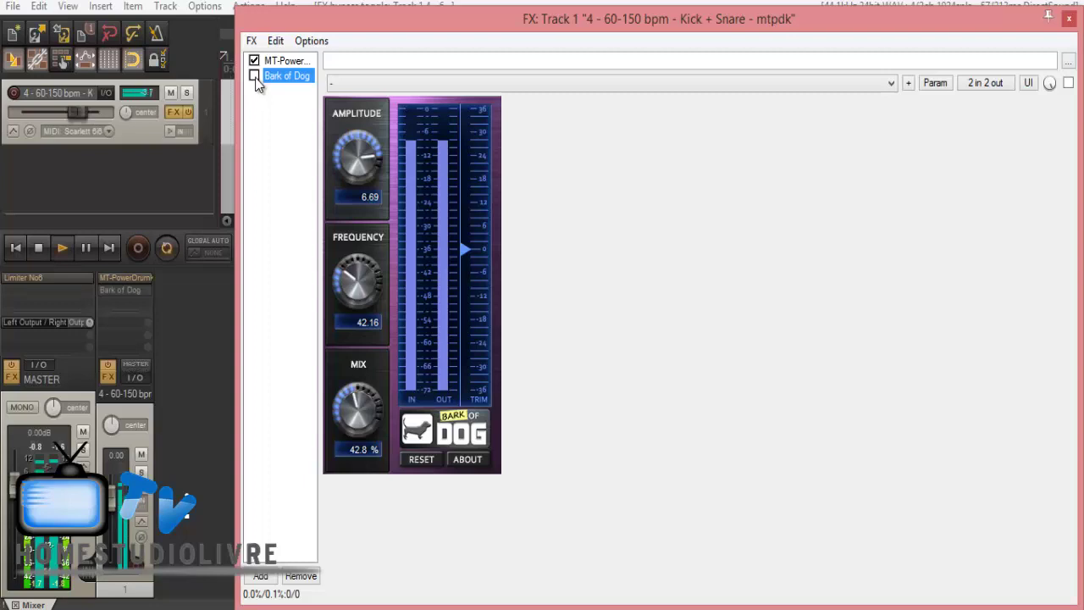
click(255, 76)
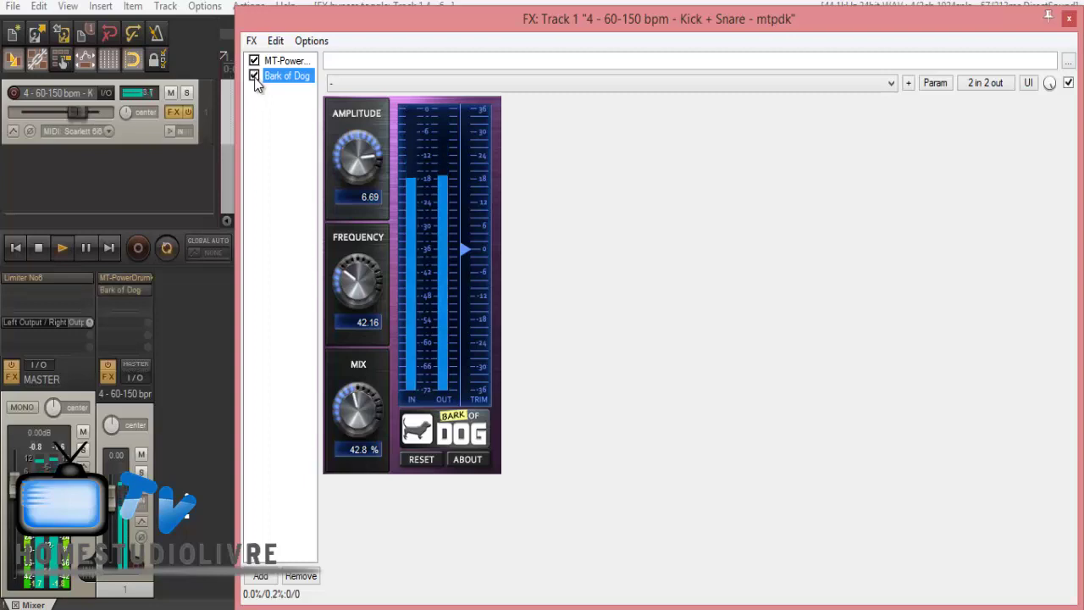
Step: Raise the Bark of Dog mix to 56.3 % and try its output trim around 0
drag(355, 424, 349, 383)
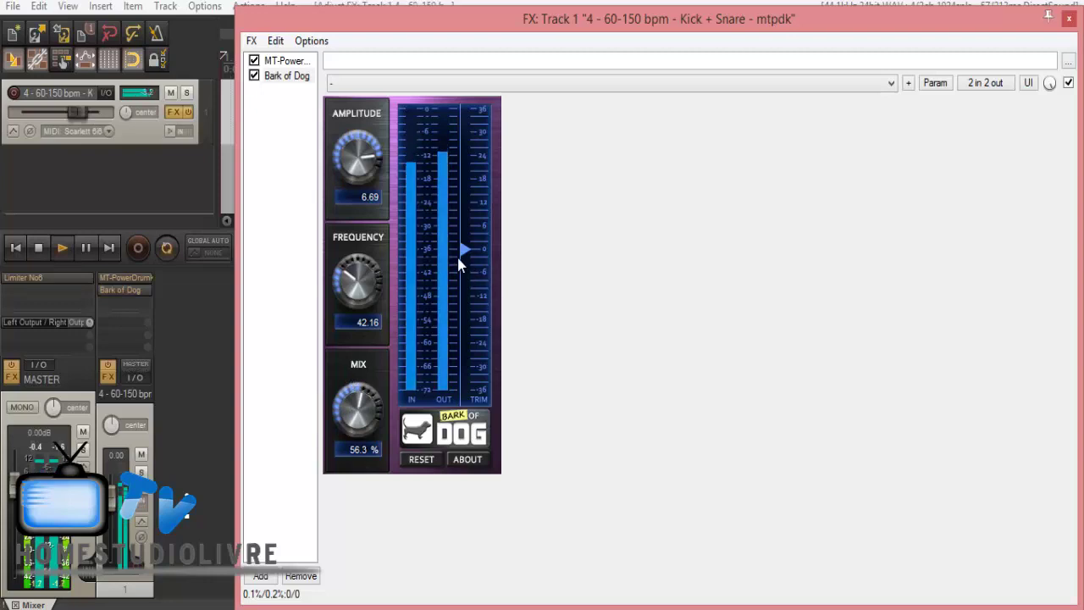
mouse_move(462, 248)
mouse_down()
mouse_move(467, 235)
mouse_move(465, 249)
mouse_up()
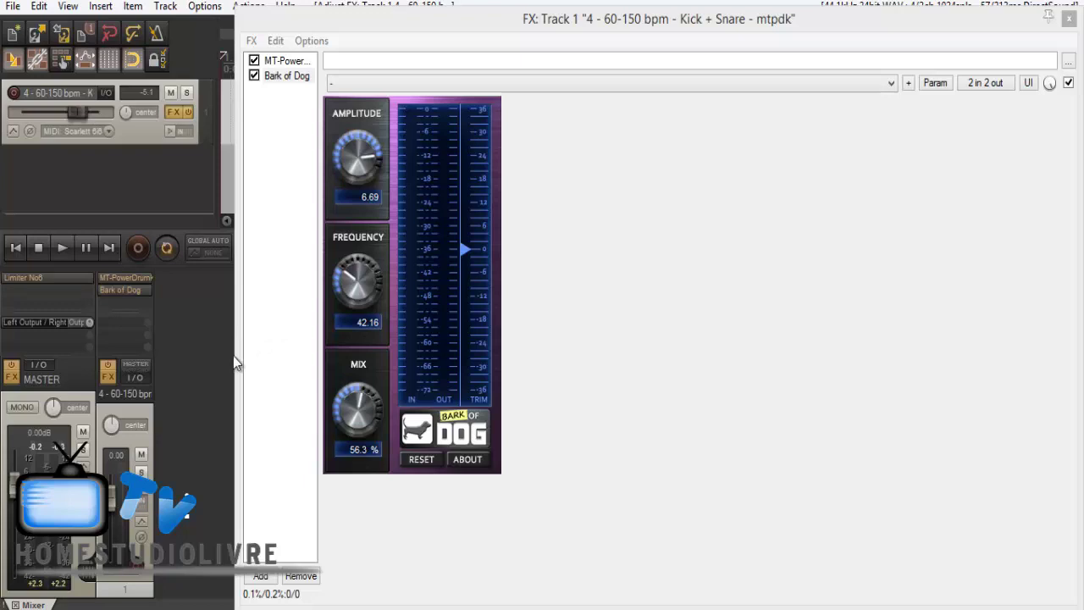
click(356, 401)
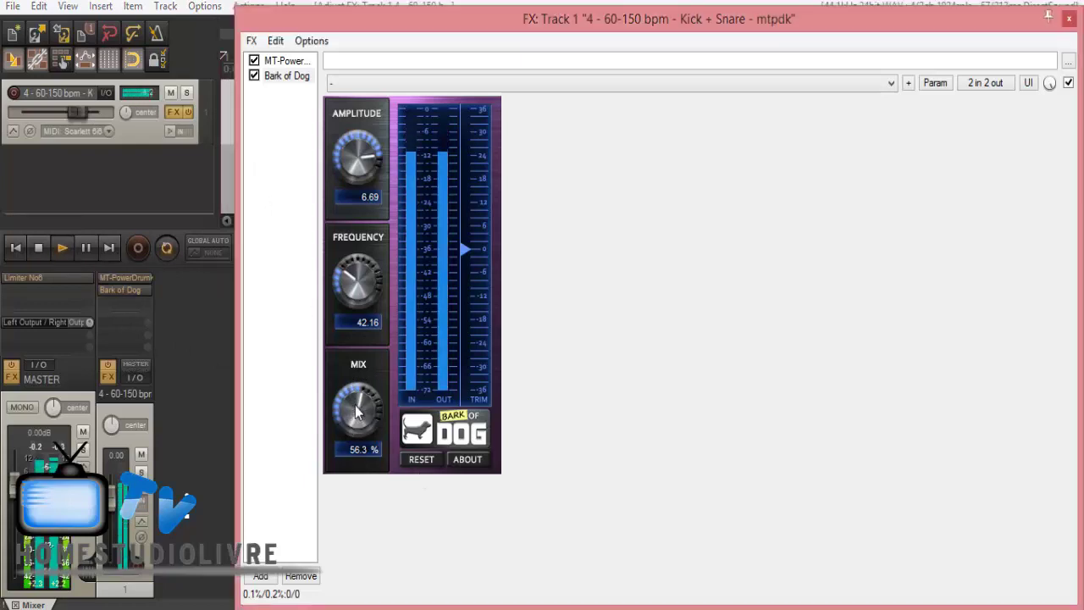
Step: Sweep the Bark of Dog mix from low values up to 100 % during playback and settle it at 64.1 %
drag(355, 405, 388, 575)
drag(355, 421, 341, 335)
drag(348, 410, 341, 363)
drag(354, 415, 352, 366)
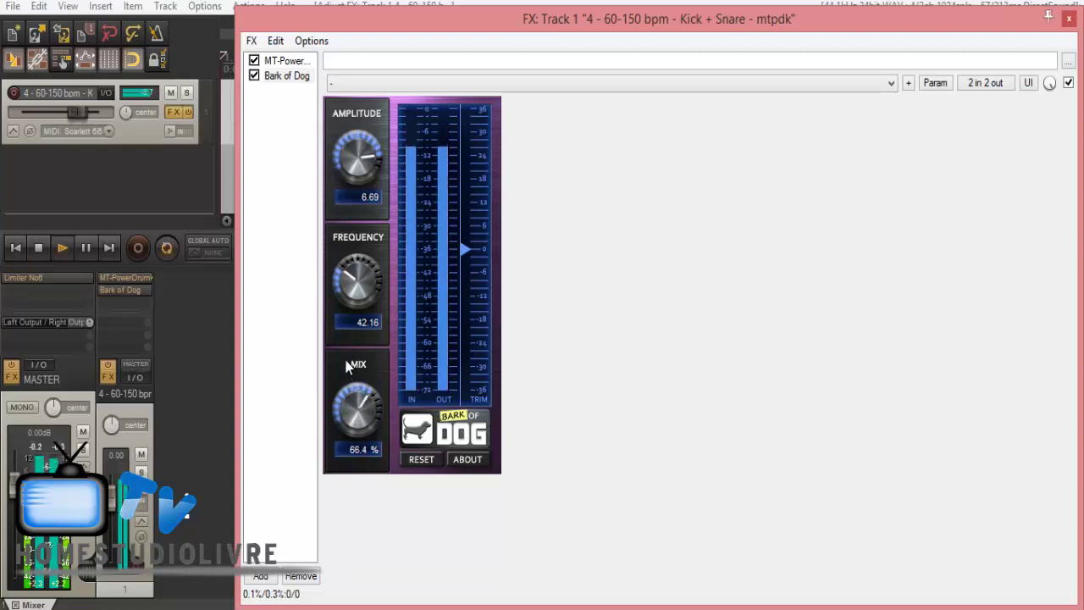
mouse_move(354, 405)
mouse_down()
mouse_move(356, 377)
mouse_move(360, 402)
mouse_up()
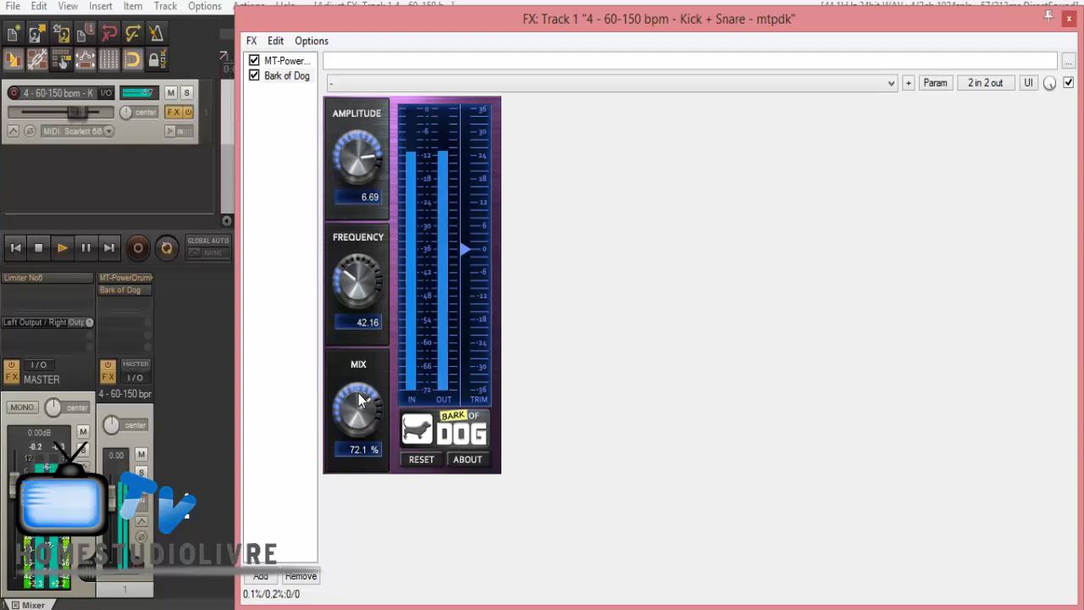
drag(360, 401, 360, 500)
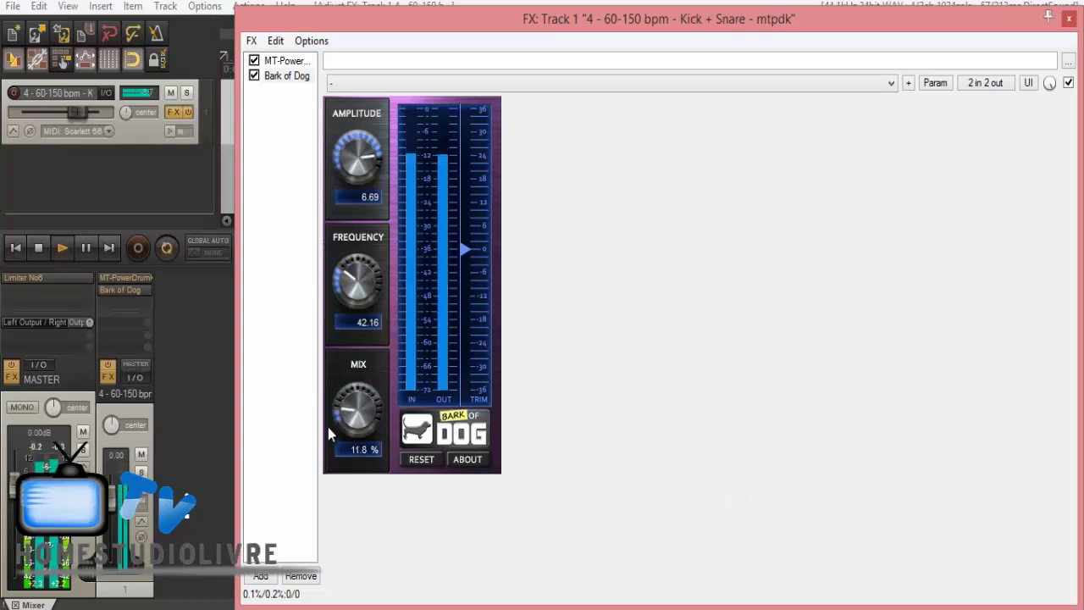
drag(352, 400, 336, 317)
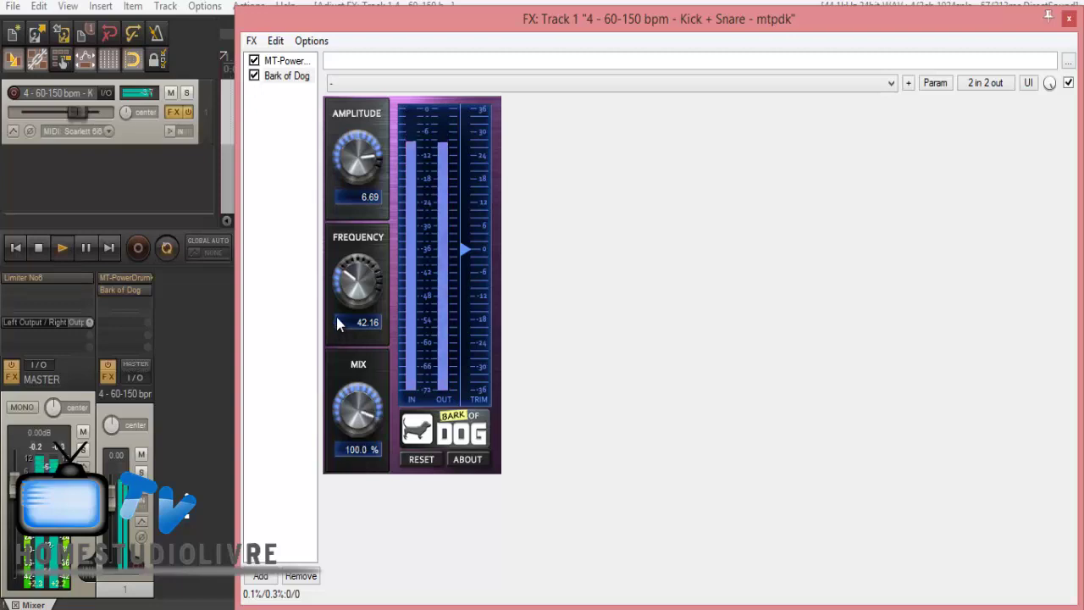
drag(363, 413, 361, 419)
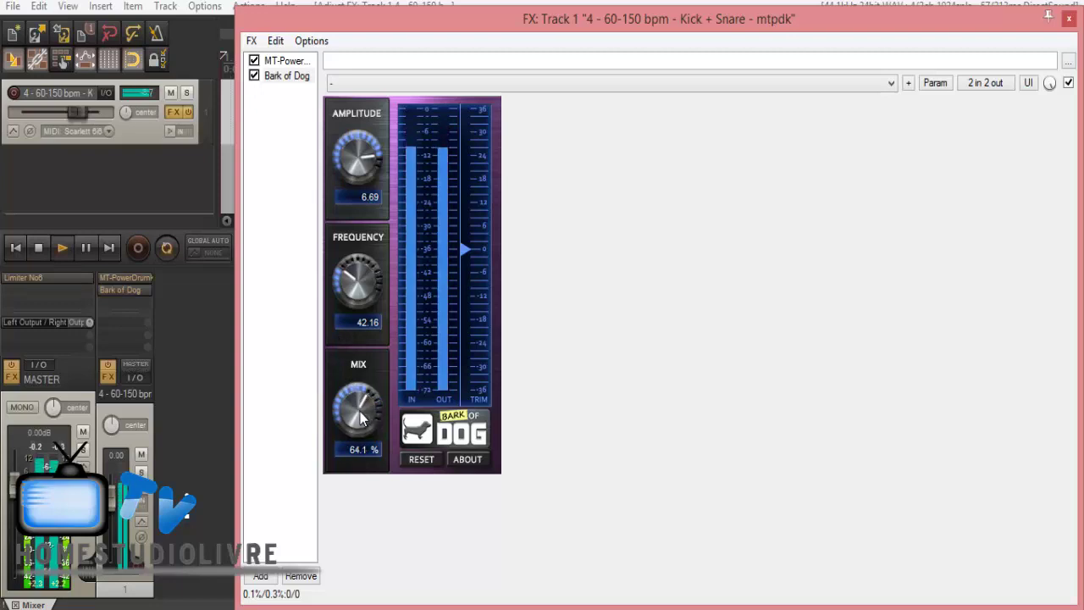
Step: Compare the bypassed and processed drums at the chosen mix, leave Bark of Dog enabled and stop playback
click(254, 75)
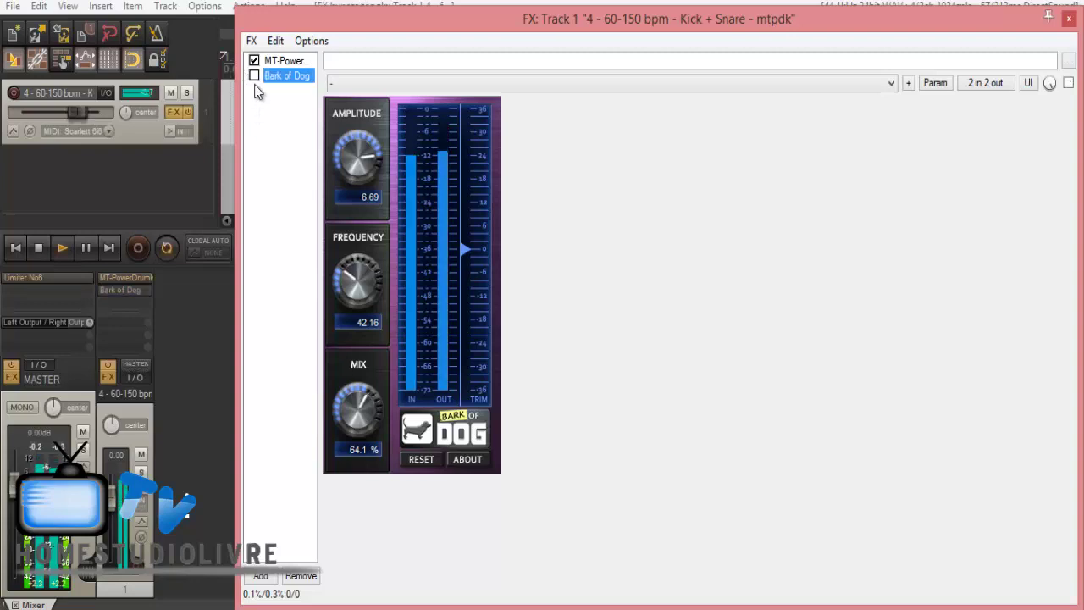
click(254, 75)
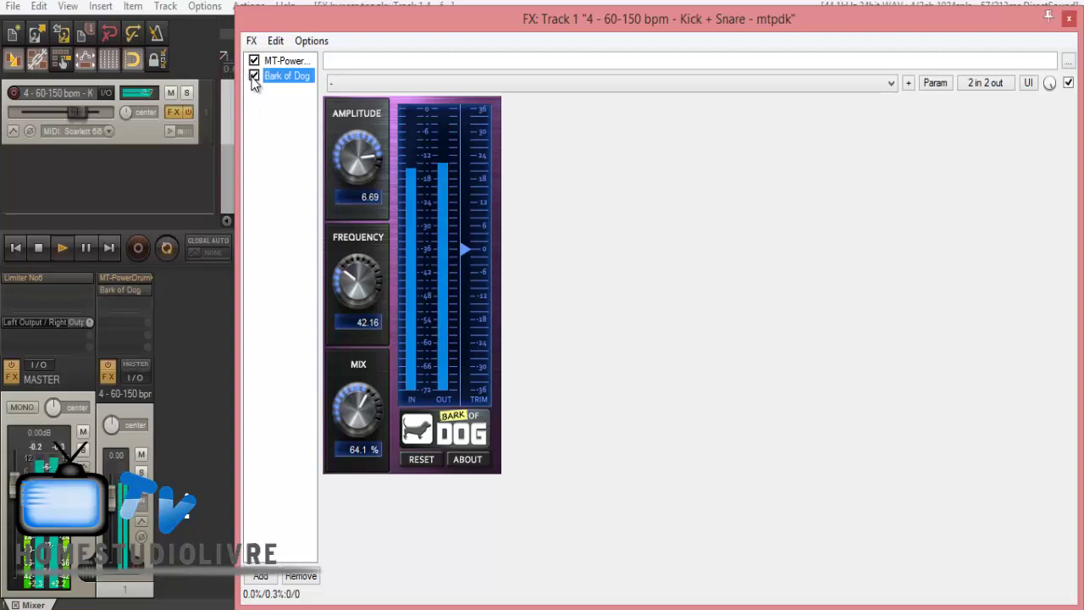
click(39, 249)
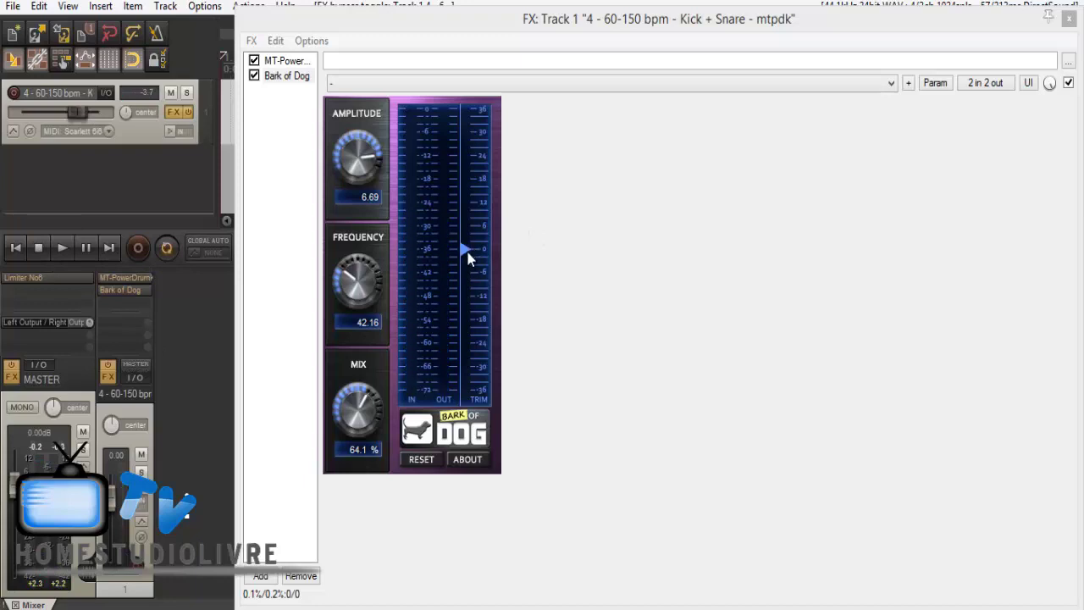
Step: Nudge the Bark of Dog output trim close to 0 and set its frequency to 55.63
mouse_move(466, 252)
mouse_down()
mouse_move(465, 322)
mouse_move(468, 252)
mouse_up()
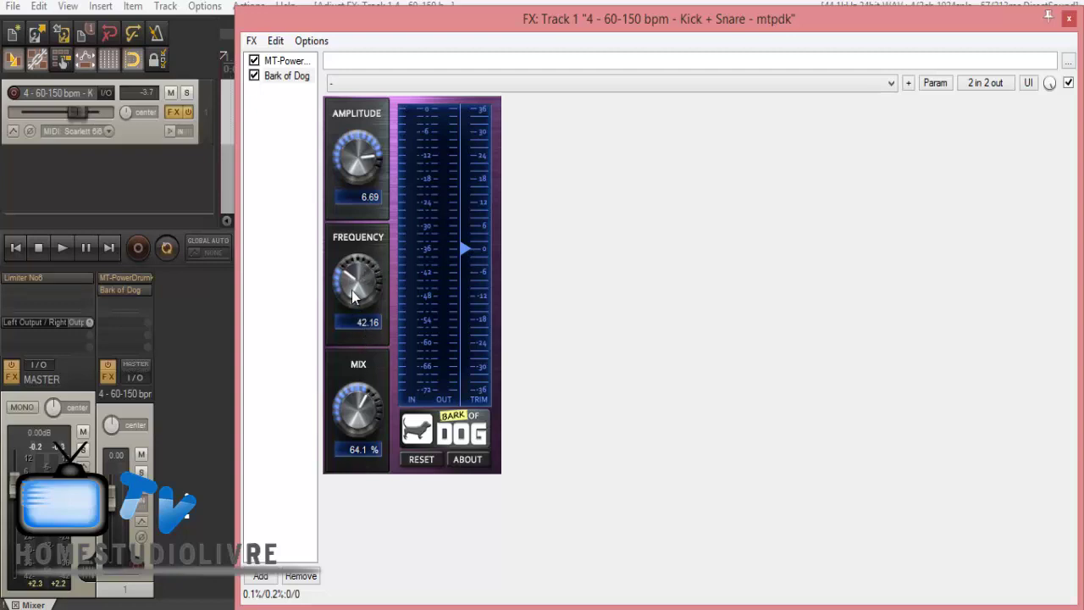
mouse_move(352, 290)
mouse_down()
mouse_move(352, 263)
mouse_move(349, 296)
mouse_up()
drag(352, 268, 353, 308)
drag(353, 306, 351, 295)
drag(351, 334, 358, 267)
drag(351, 290, 380, 311)
Step: Play the groove and compare it with Bark of Dog off and on at the new frequency
click(62, 247)
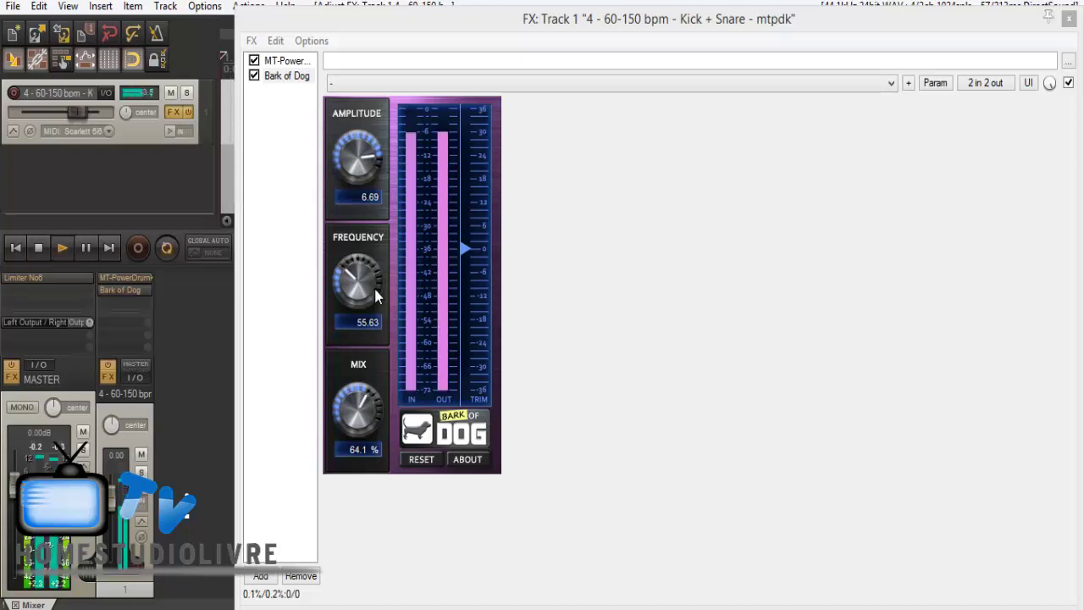
click(254, 77)
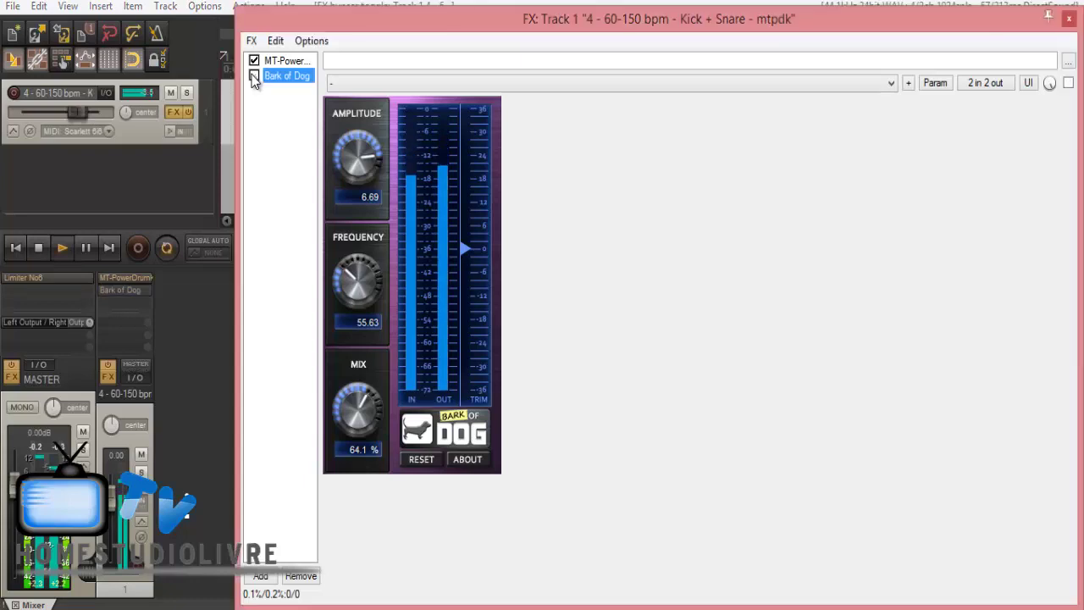
click(254, 76)
click(254, 76)
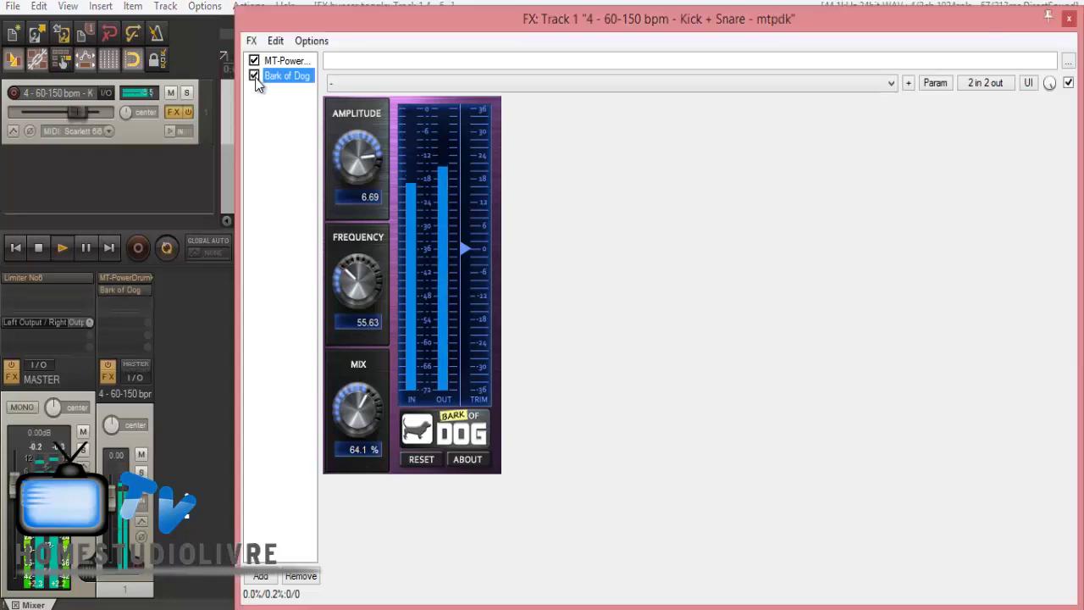
Step: Try the Bark of Dog frequency at 137.90, bring it down to 45.53 and stop playback
click(353, 280)
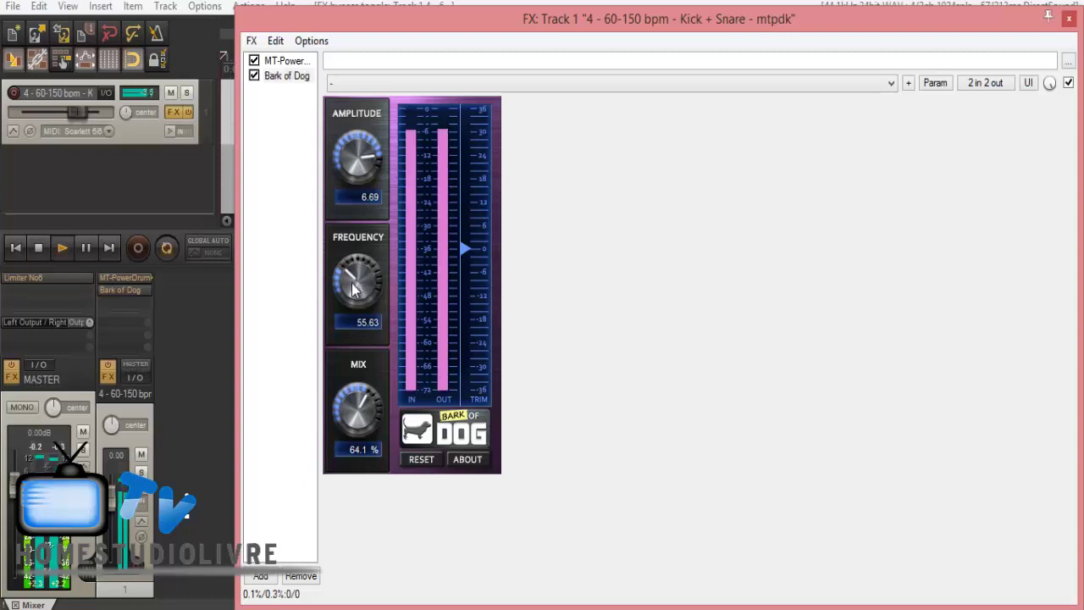
drag(353, 289, 343, 264)
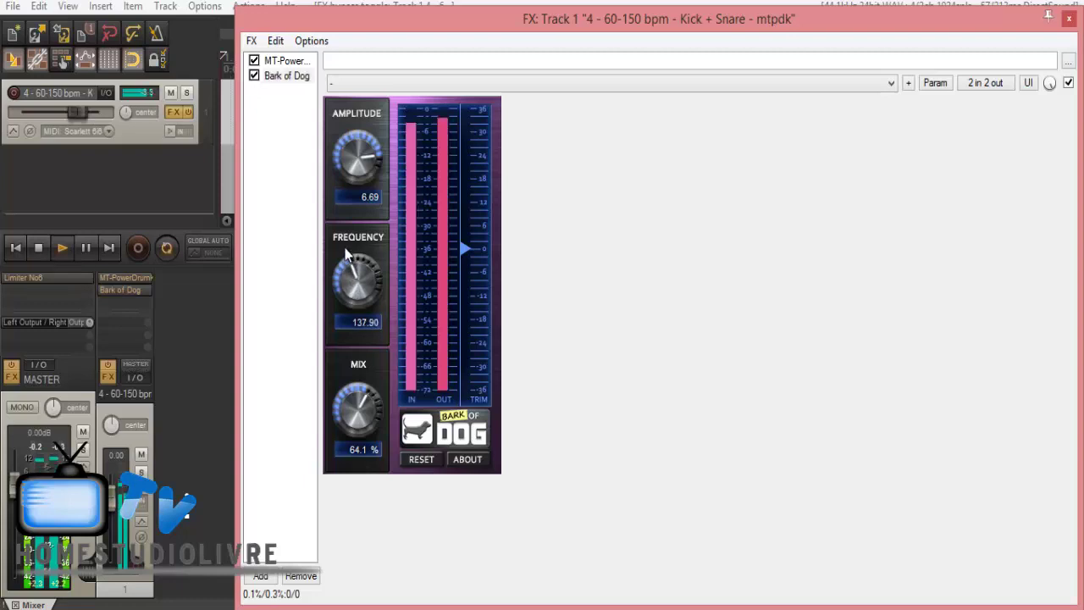
drag(343, 263, 349, 292)
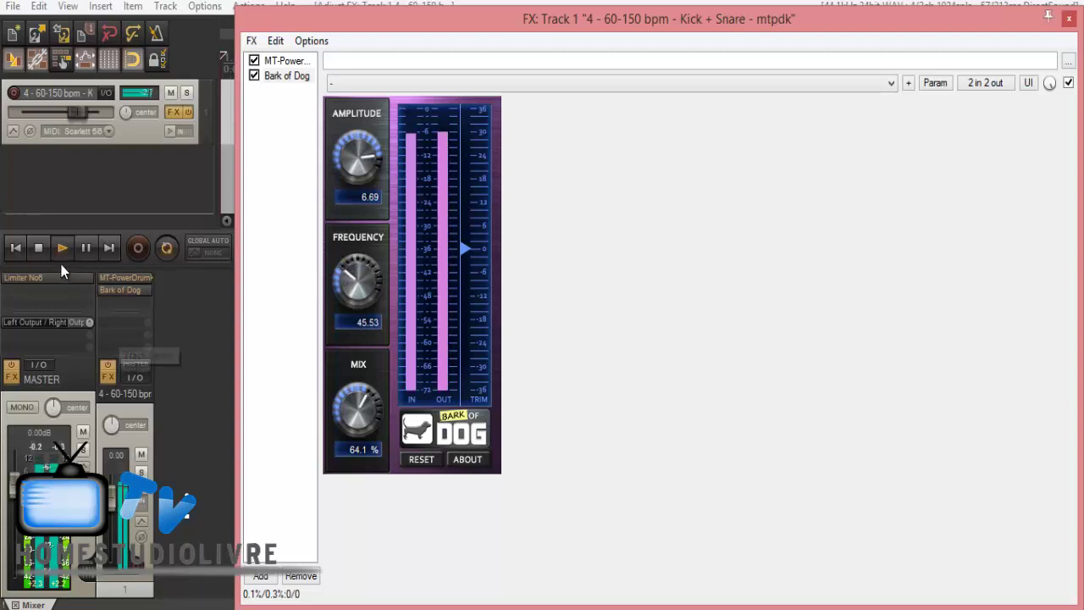
click(38, 246)
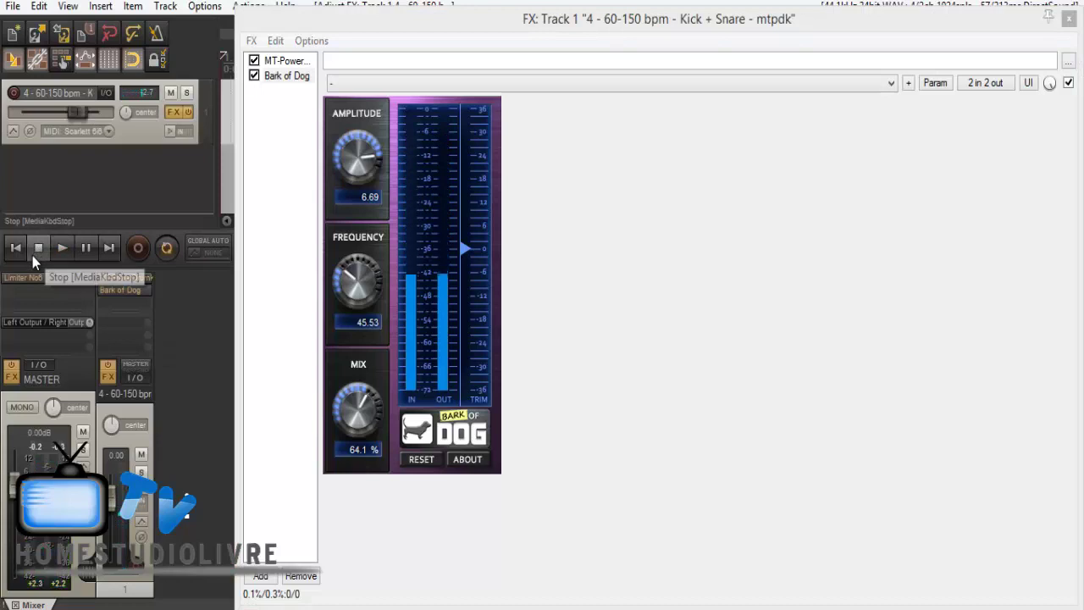